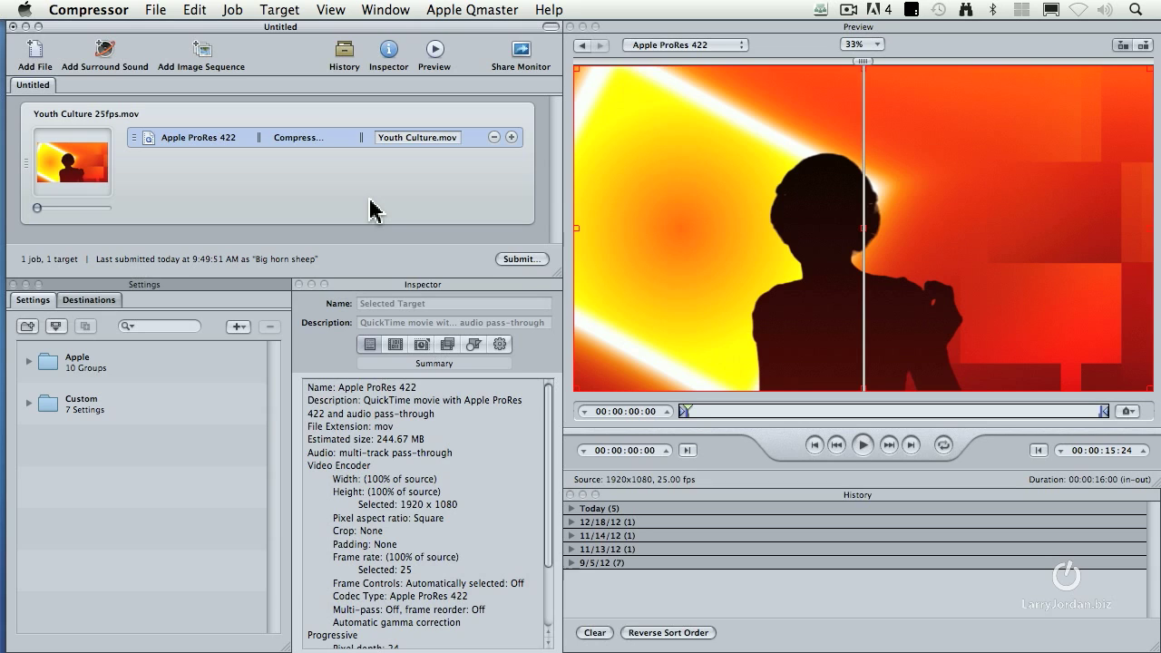
- Open the Apple Qmaster menu in the menu bar to reach the sharing options
left_click(461, 10)
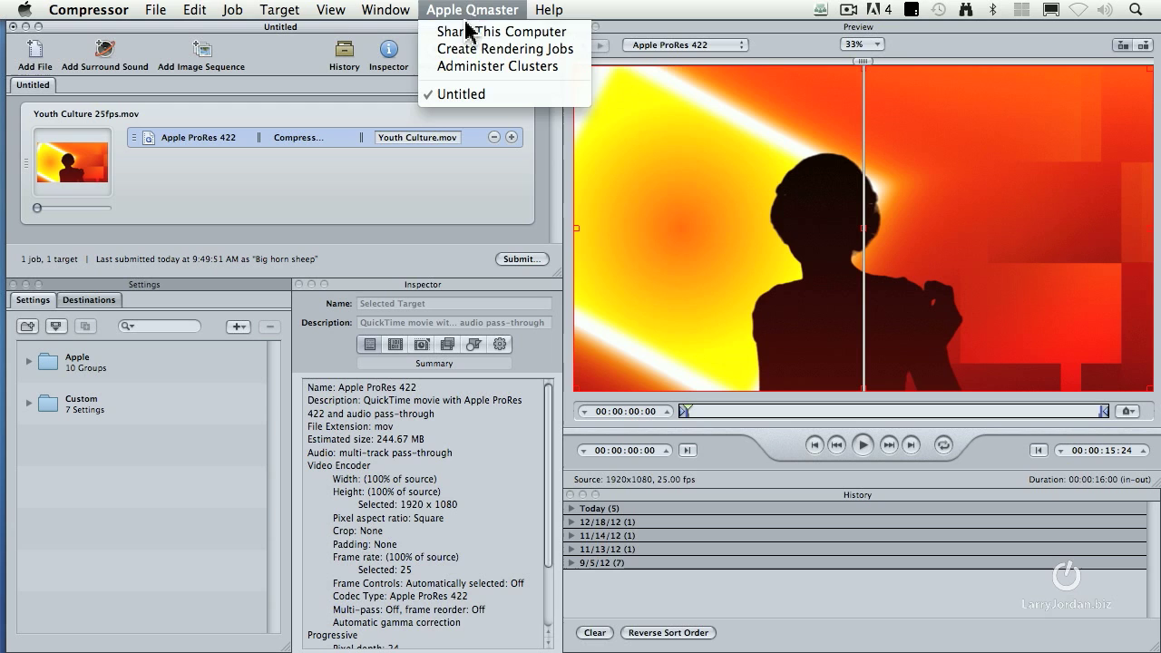
- Share this computer as a QuickCluster with services, offering only the Compressor service
left_click(490, 33)
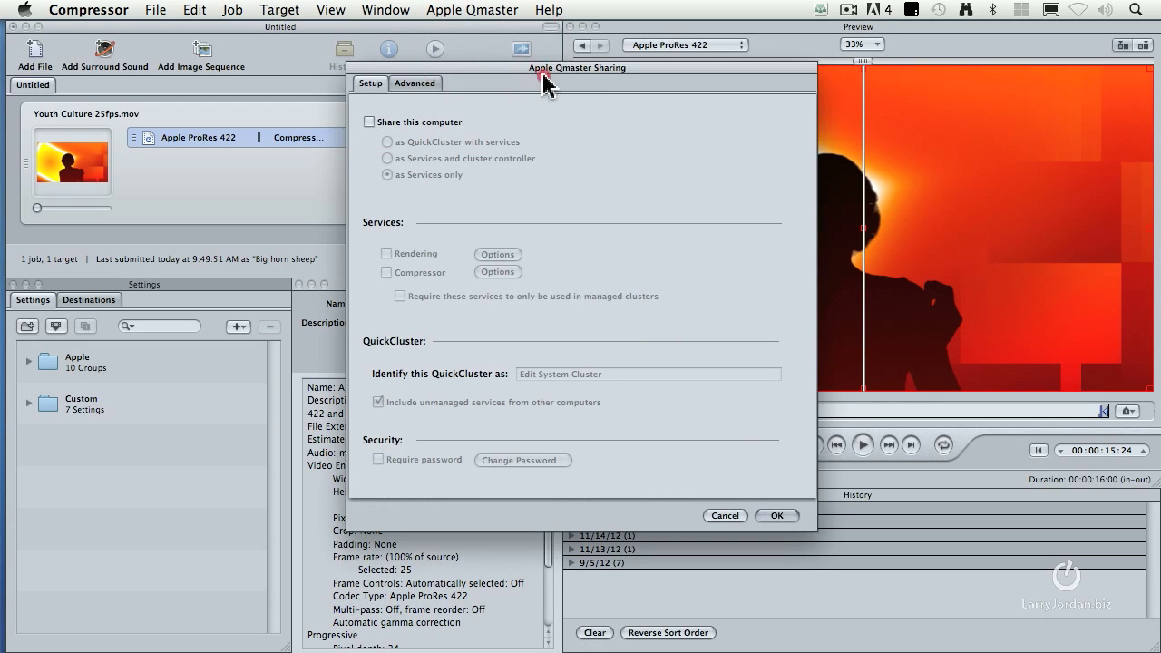
left_click_drag(539, 73, 627, 151)
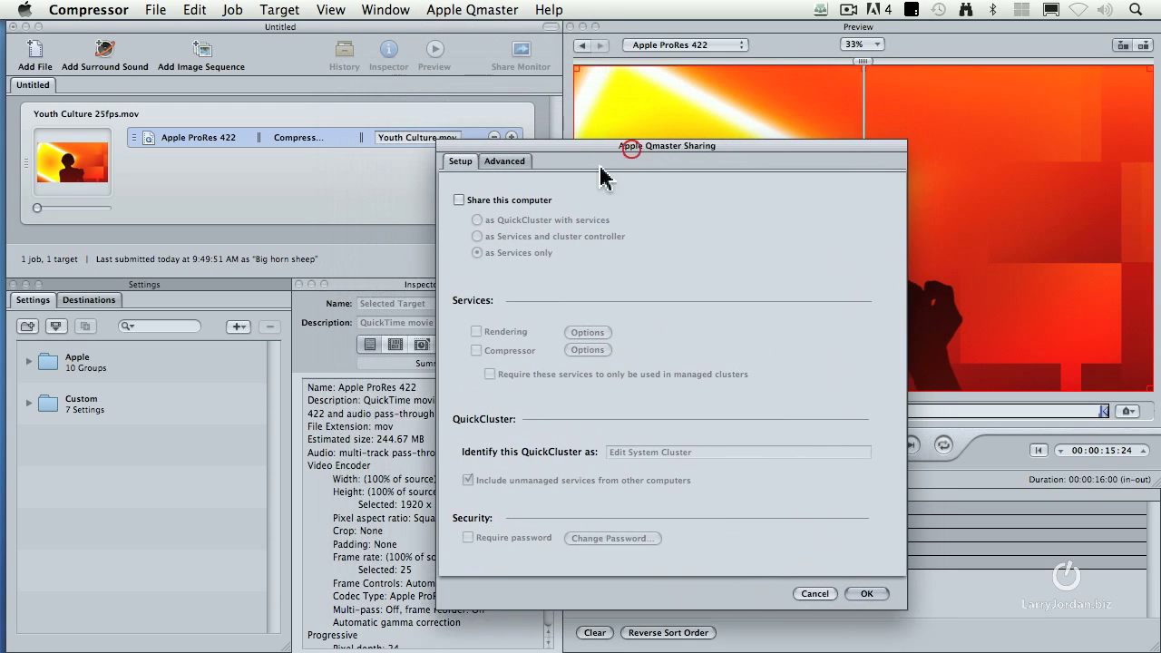
left_click(459, 200)
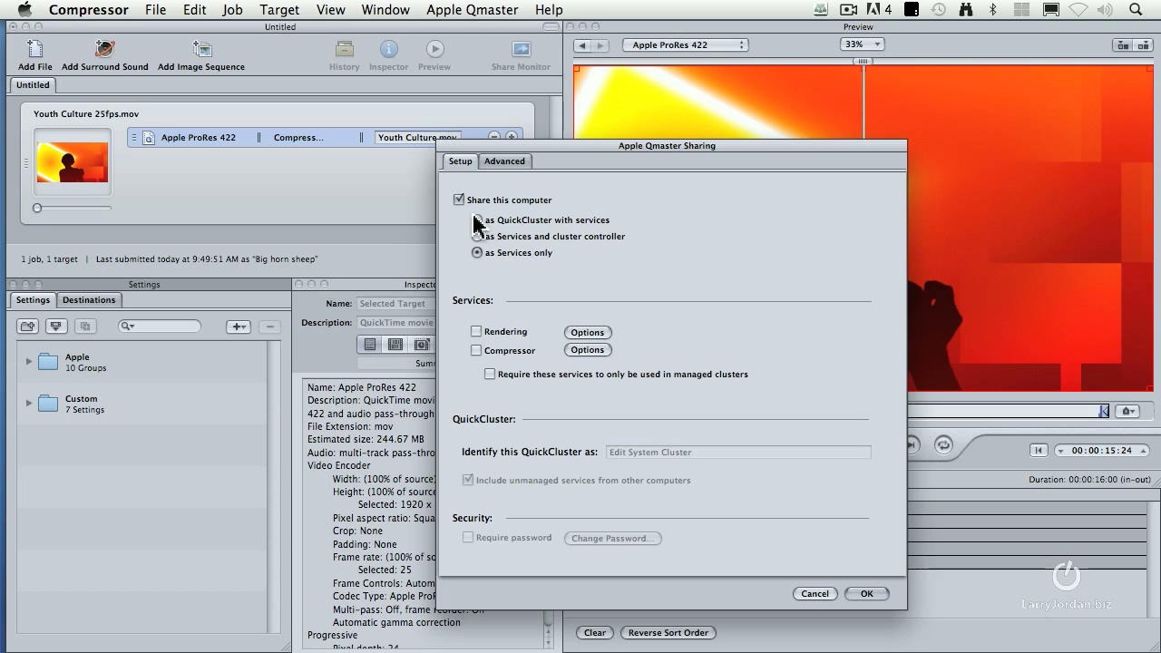
left_click(477, 221)
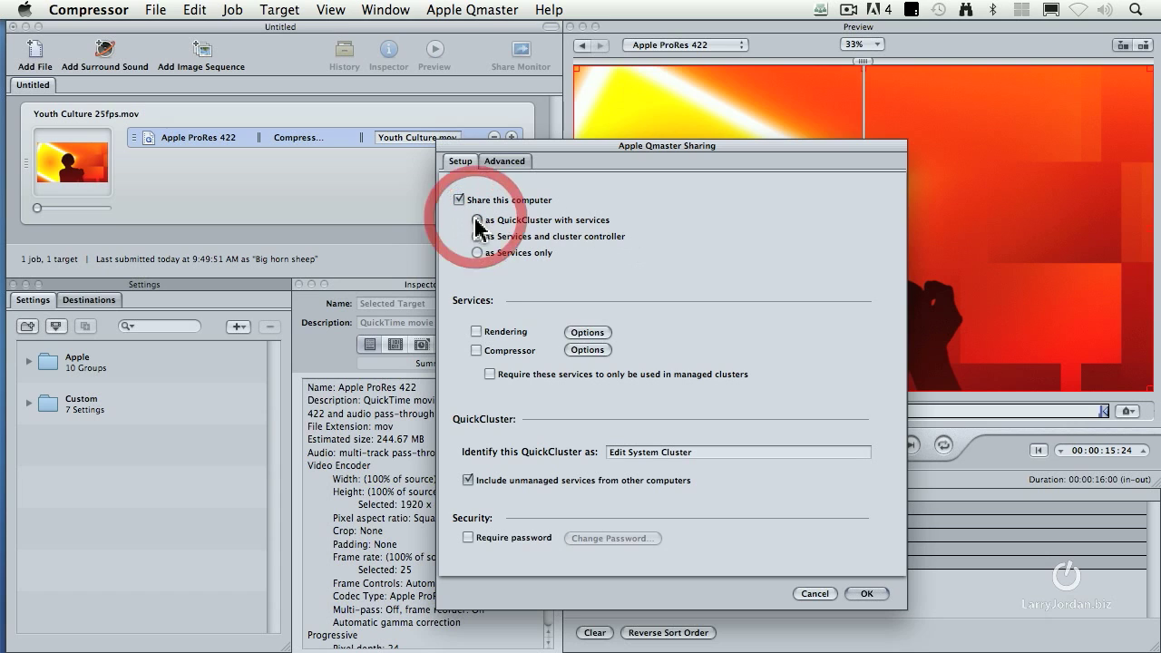
left_click(475, 351)
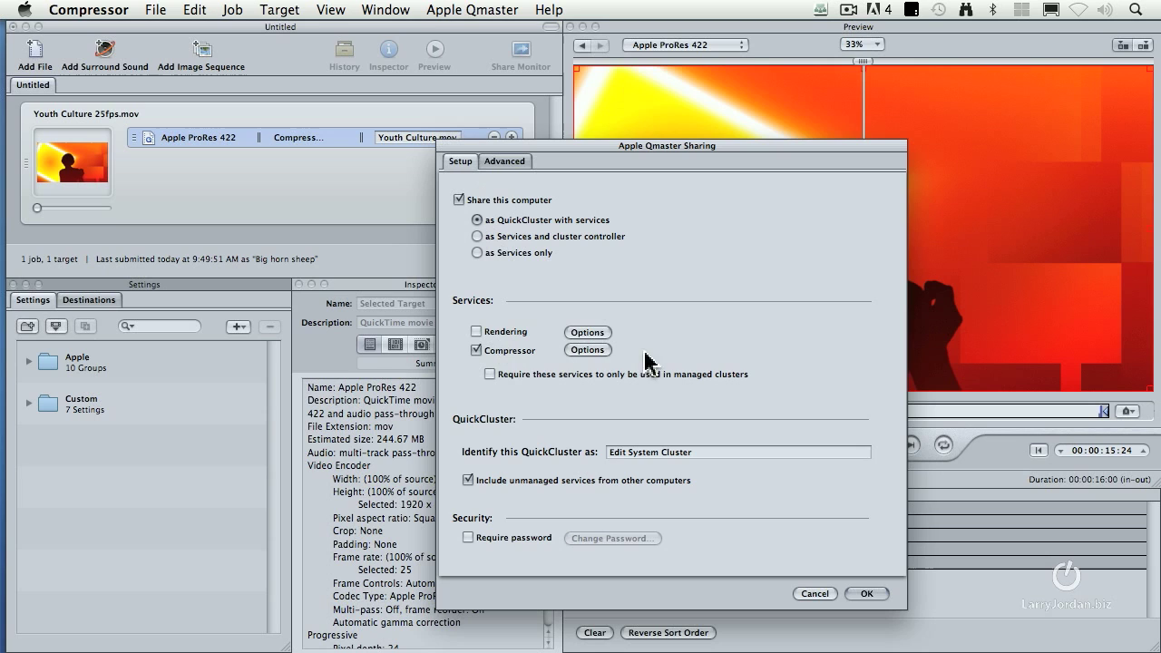
- Set the Compressor service to 3 instances and save the Edit System Cluster sharing settings
left_click(592, 351)
left_click(754, 180)
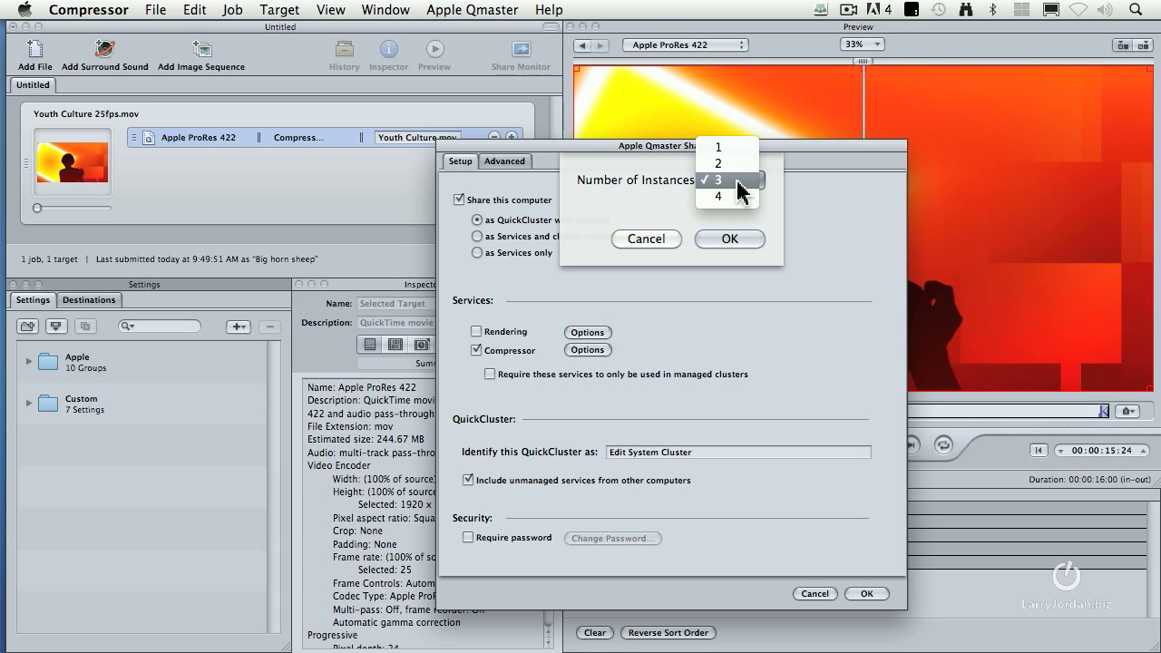
left_click(740, 181)
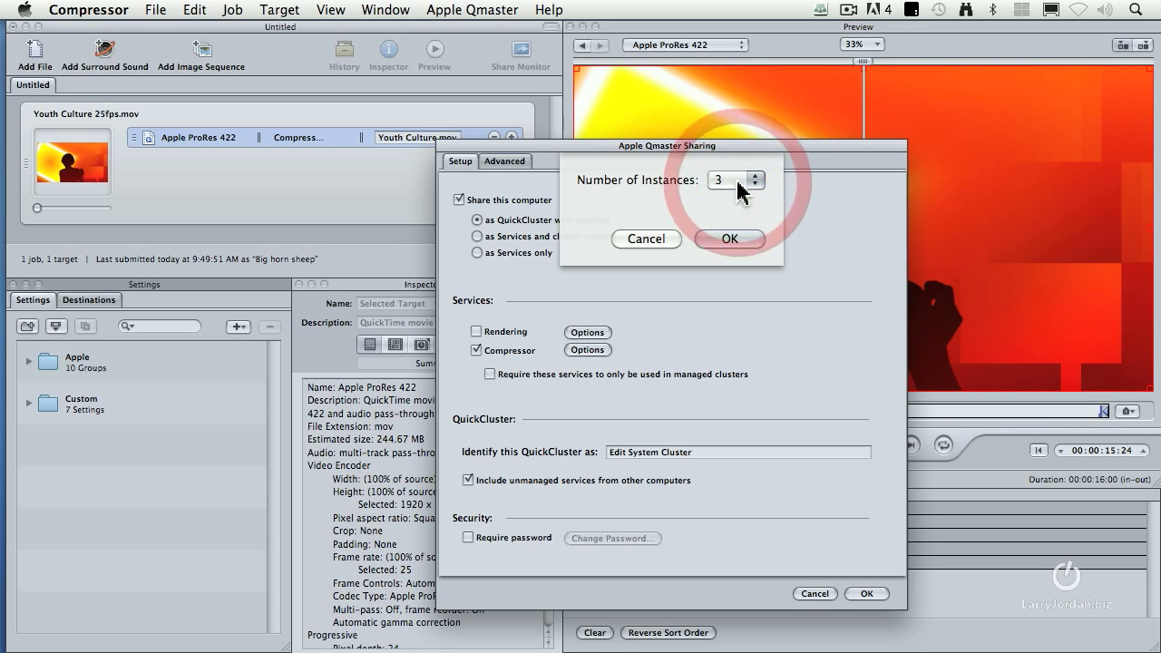
left_click(729, 239)
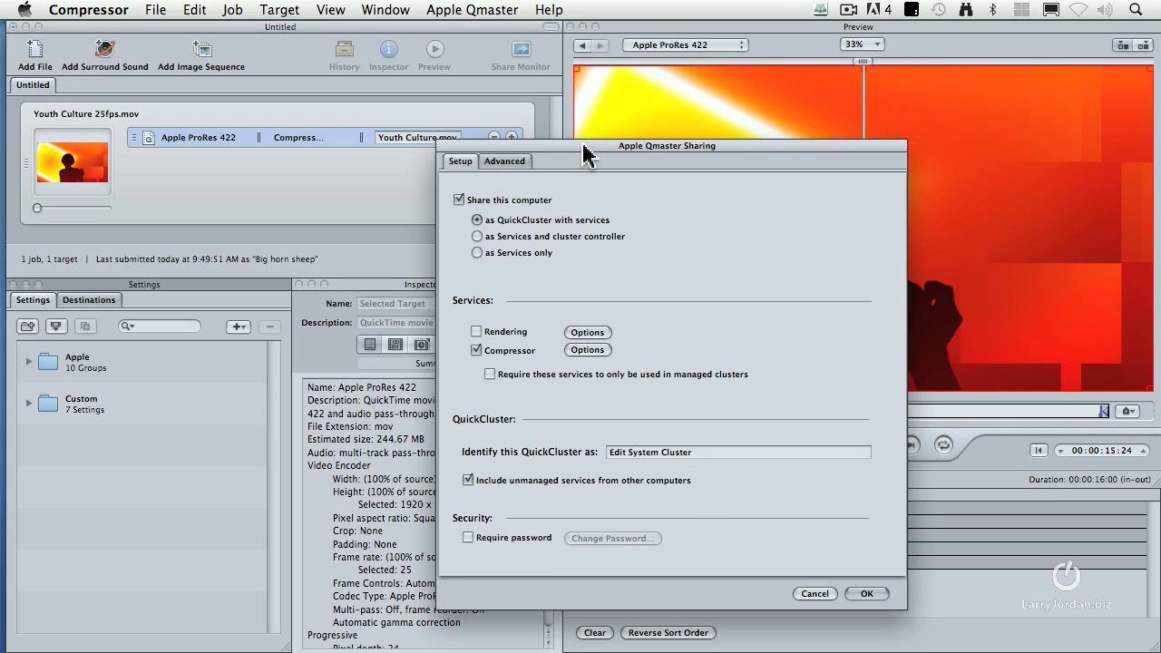
left_click_drag(585, 156, 559, 150)
left_click(842, 593)
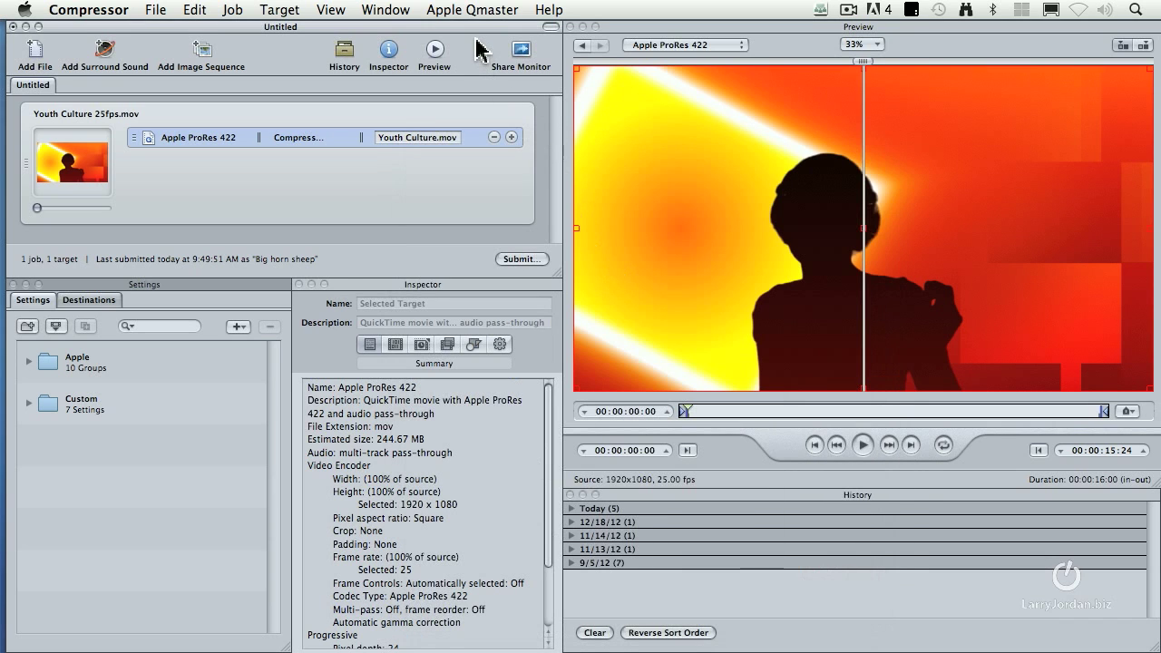
- Uncheck Share this computer in Apple Qmaster Sharing and confirm shutting down shared services
left_click(449, 9)
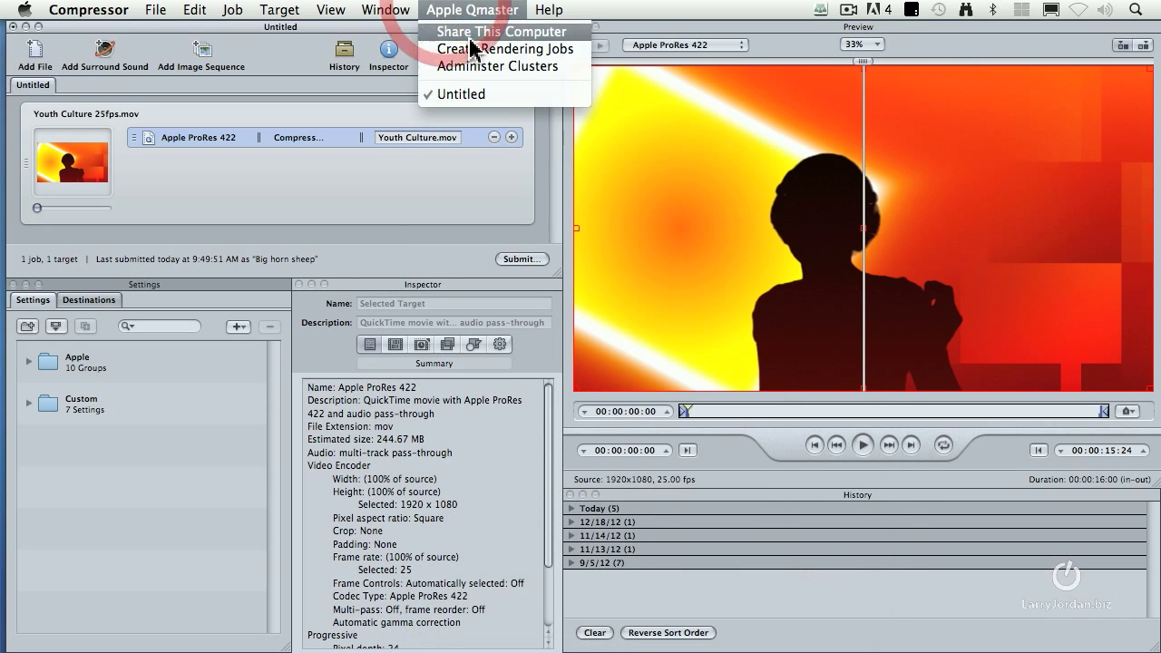
left_click(470, 36)
left_click(370, 122)
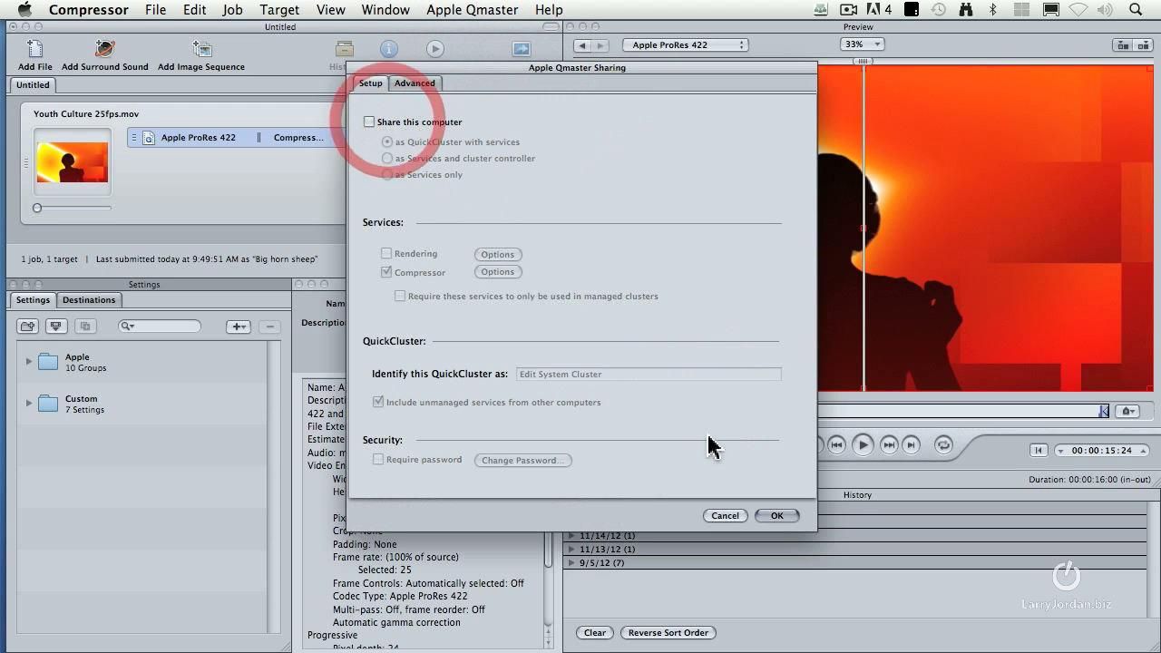
left_click(777, 515)
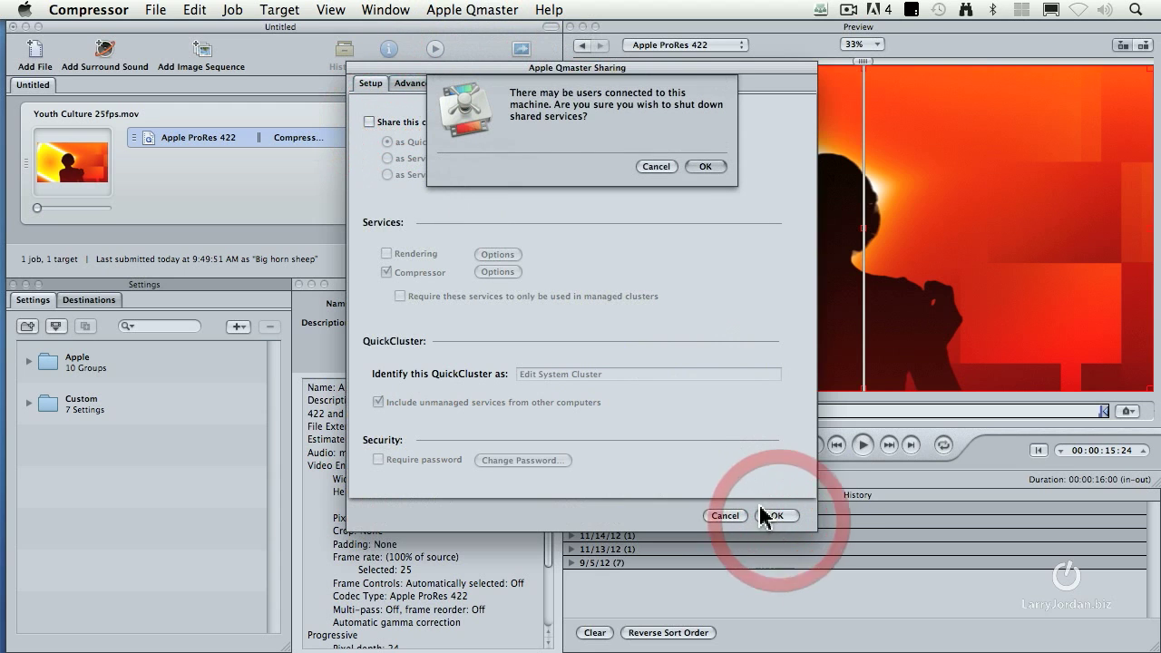
left_click(706, 167)
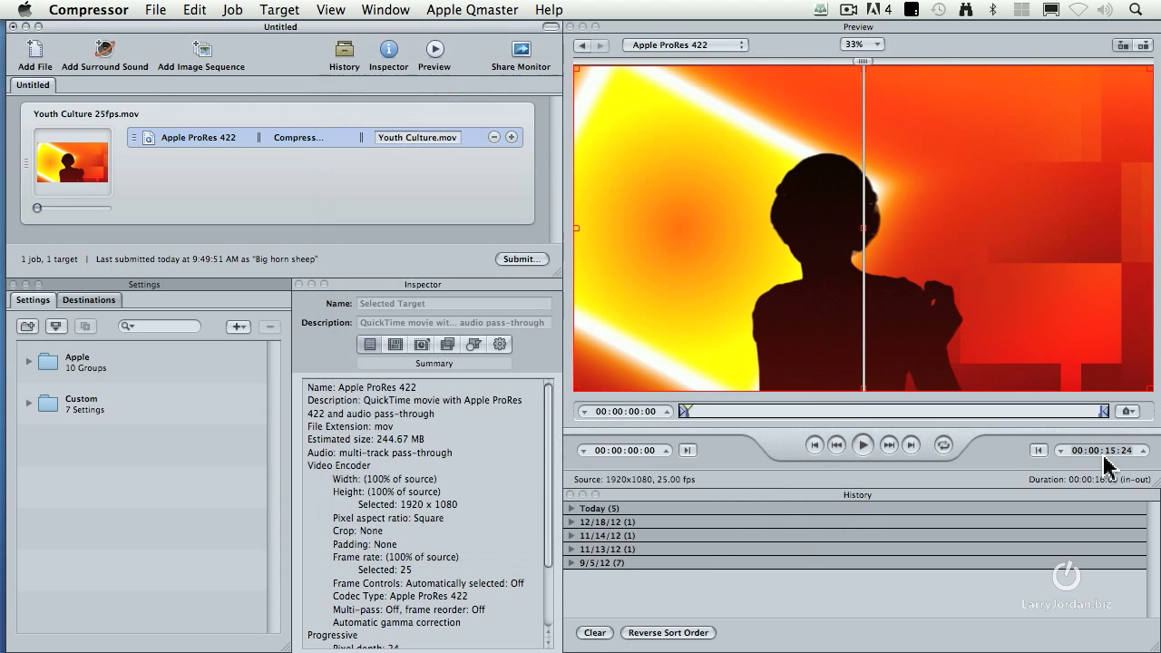
- Submit the batch under the name 'Youth Culture'
left_click(530, 261)
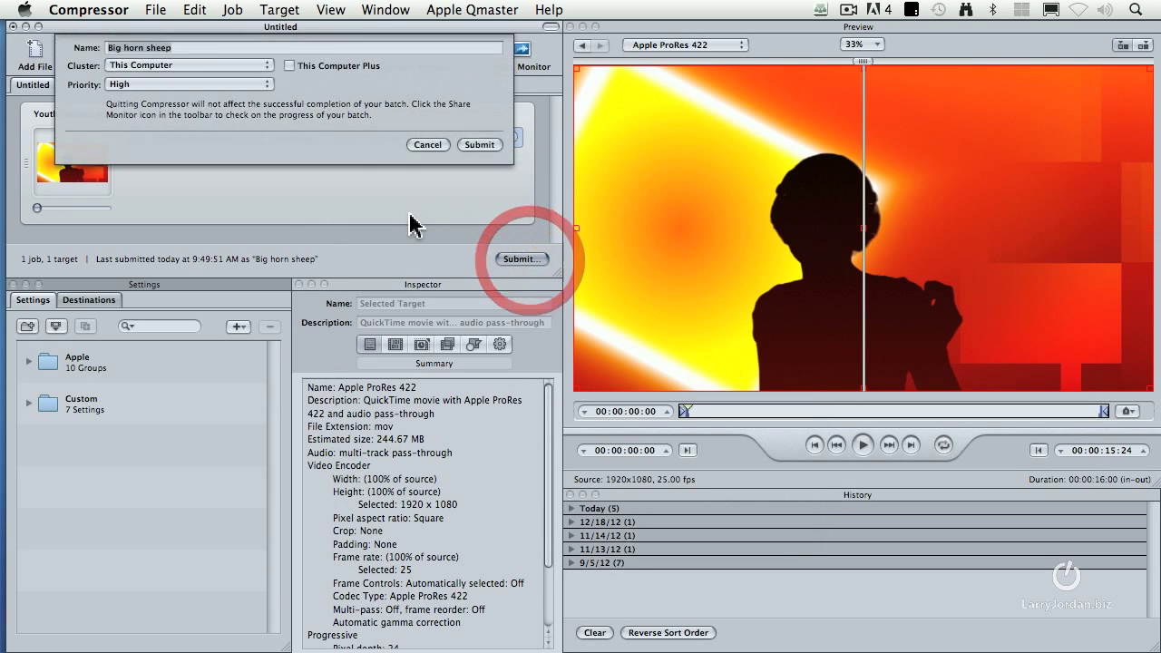
type("Youth Culture")
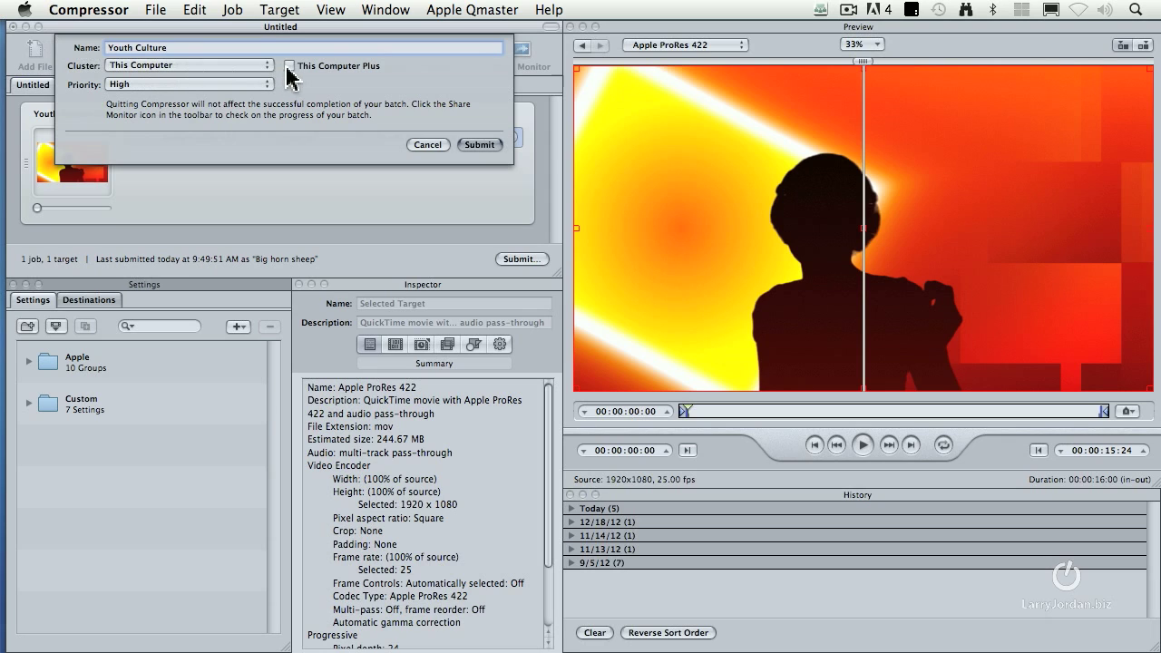
left_click(479, 146)
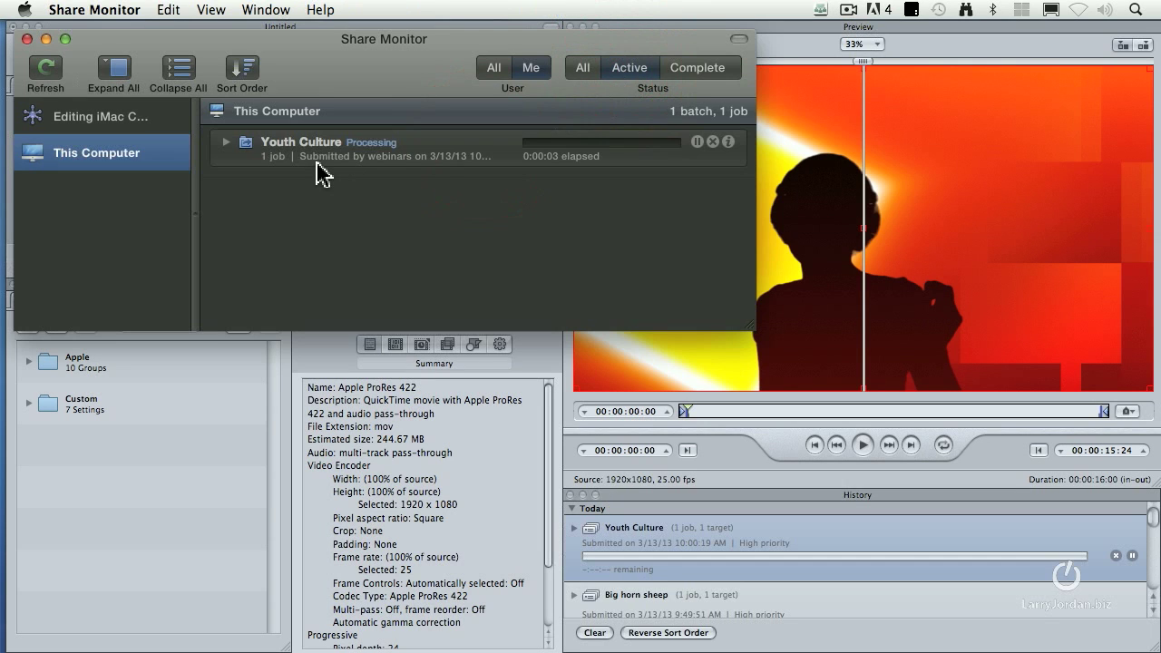
- Check the Youth Culture job details in Share Monitor, finished in 0:00:19, then return to Compressor
left_click(227, 142)
left_click(728, 187)
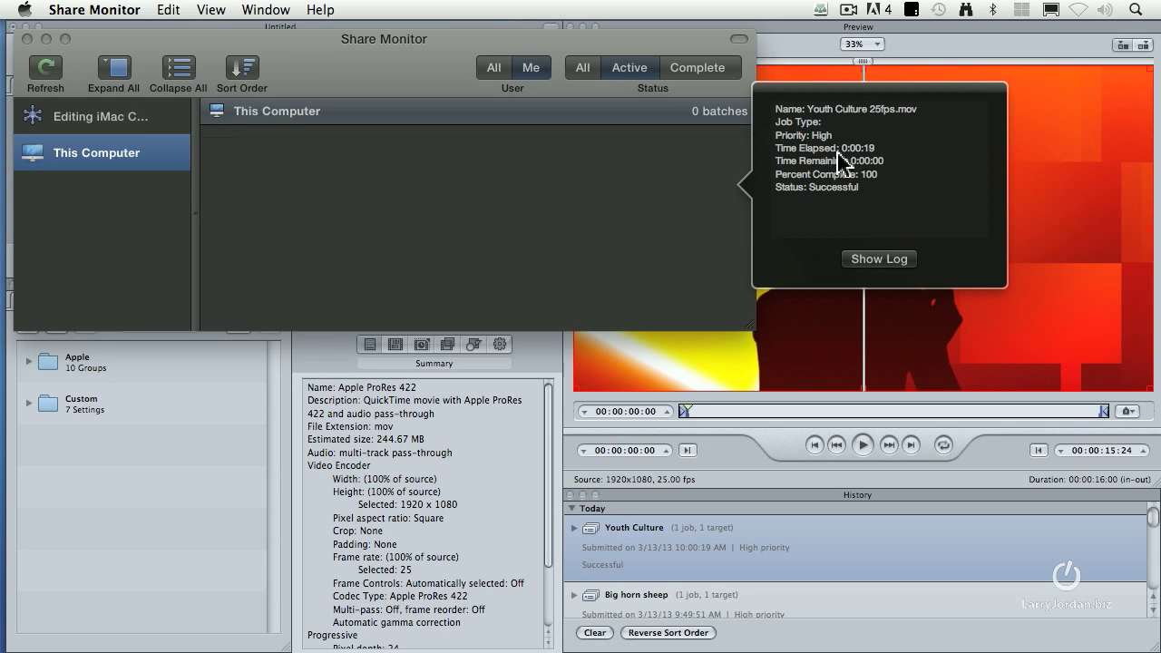
left_click(620, 226)
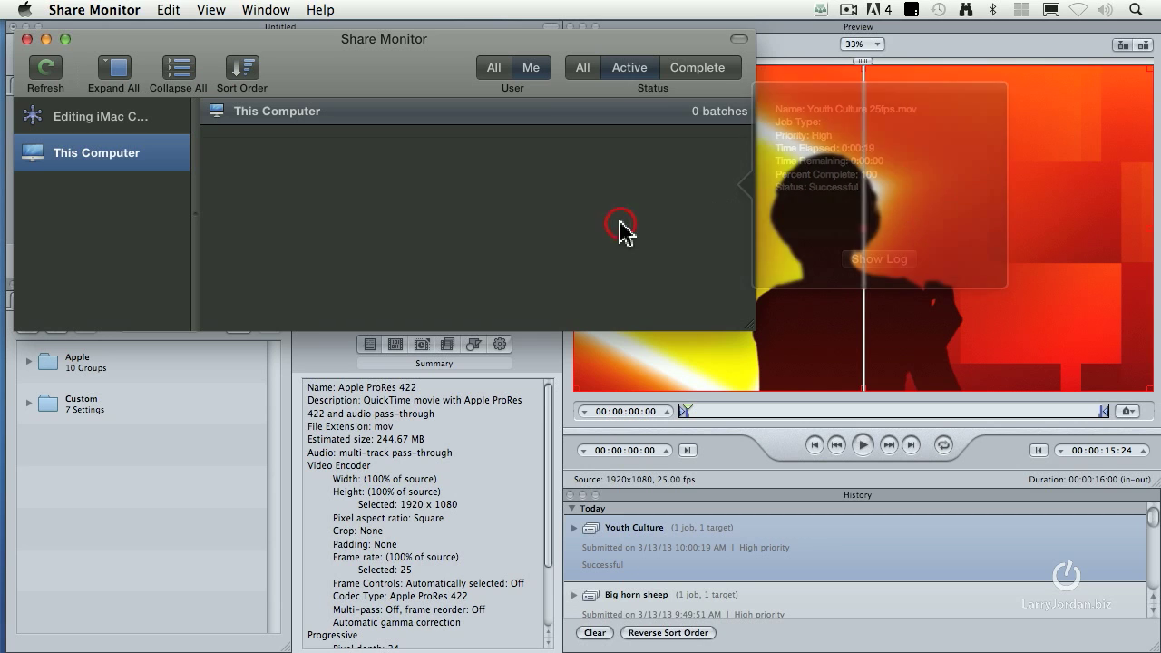
left_click(223, 388)
- Rename the Apple ProRes 422 target's output file to 'Youth Culture v2'
left_click(387, 369)
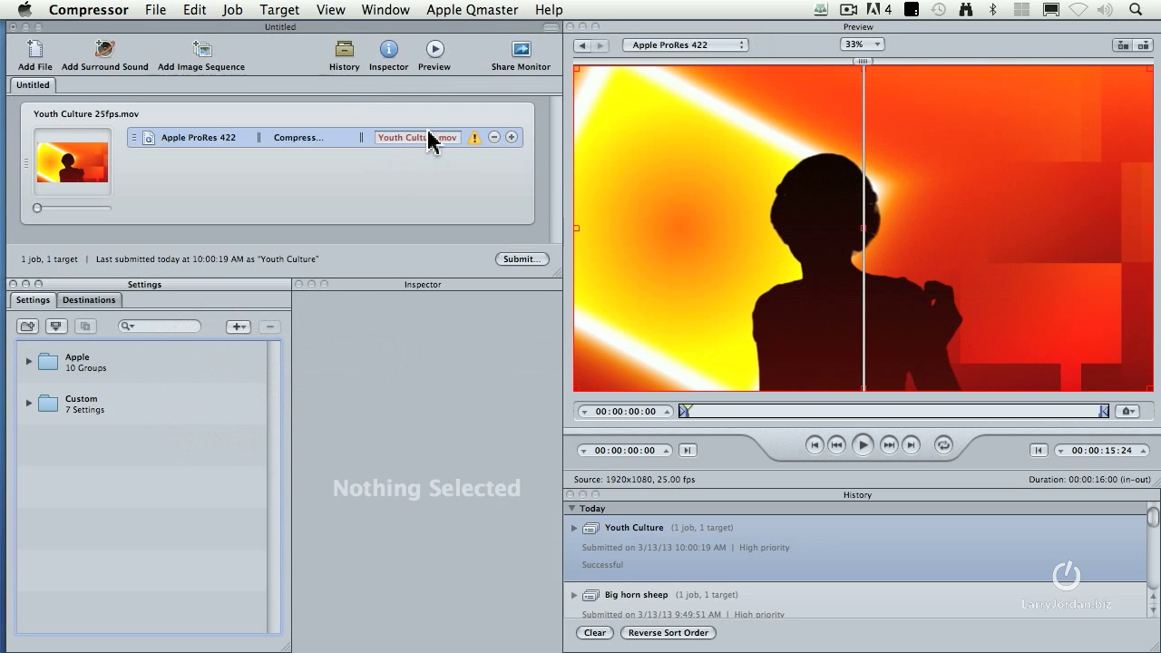
left_click(434, 138)
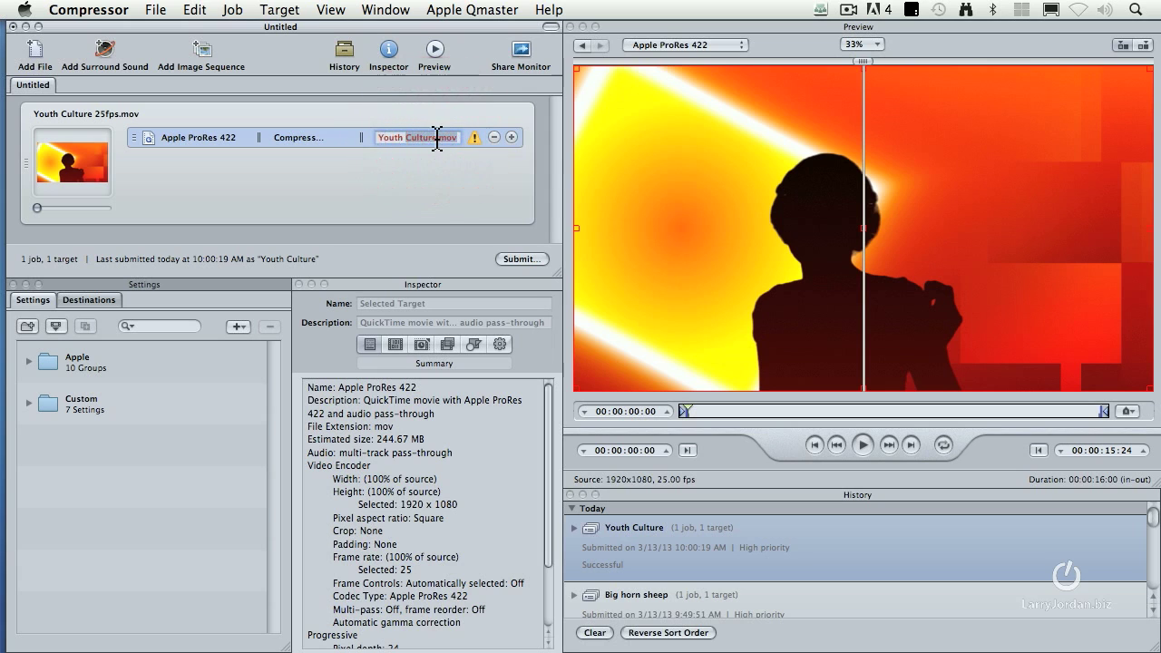
left_click(436, 137)
type("v2")
left_click(241, 165)
left_click(196, 137)
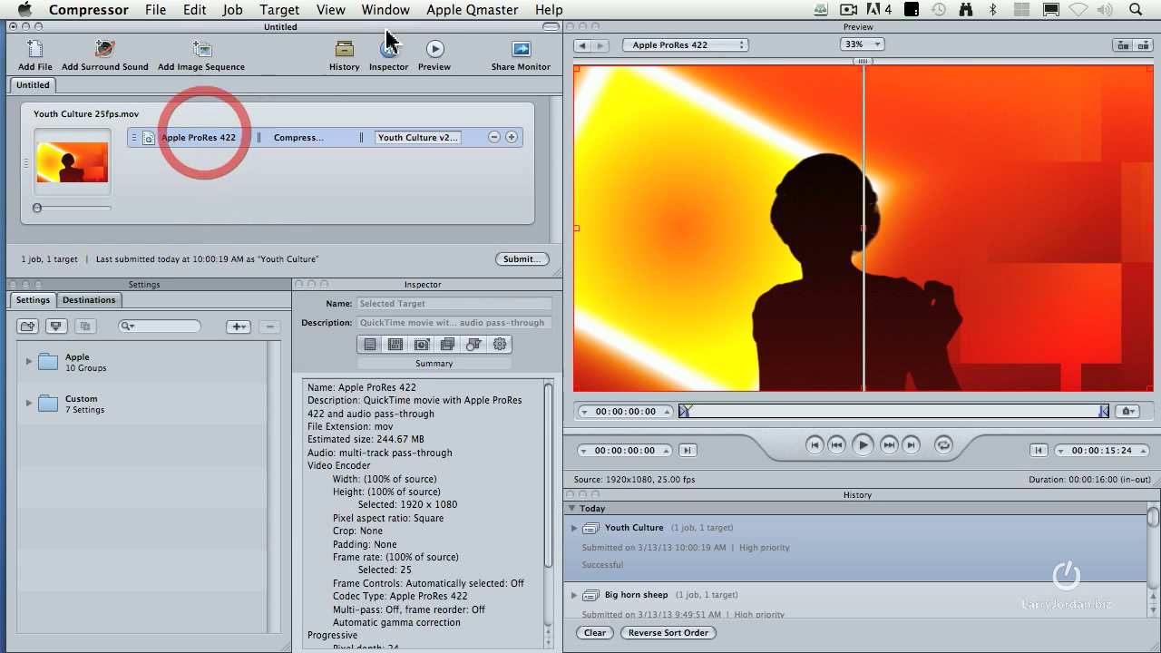
- Re-enable QuickCluster sharing of this computer with 3 Compressor instances
left_click(472, 10)
left_click(478, 33)
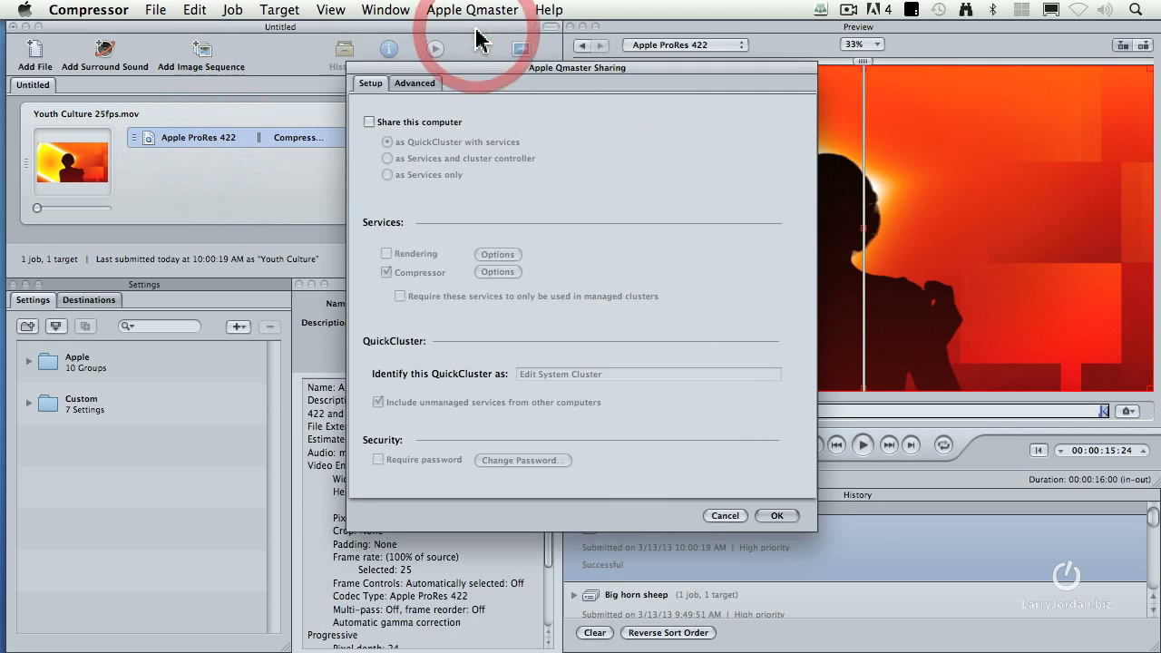
left_click(369, 122)
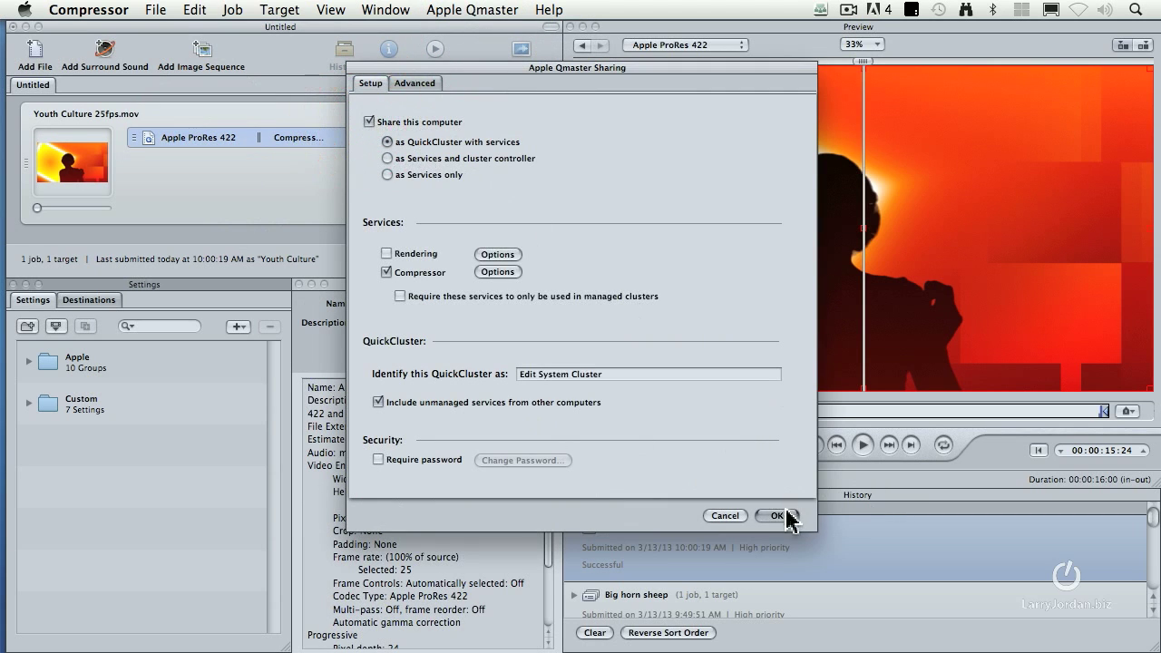
left_click(497, 271)
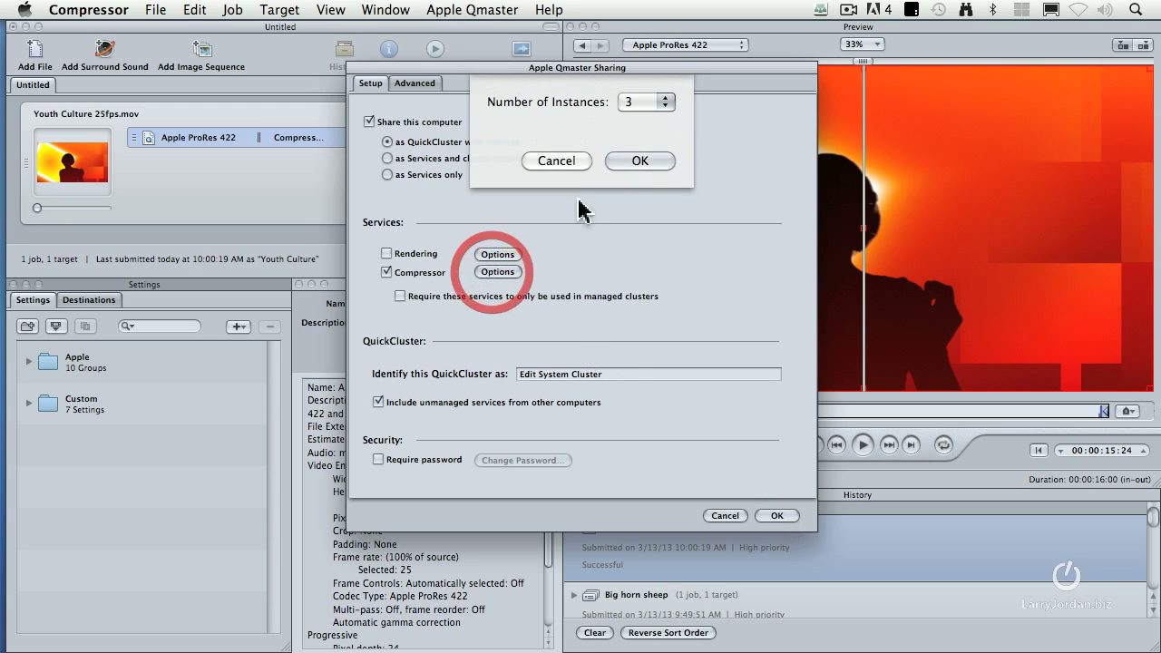
left_click(650, 170)
left_click(787, 516)
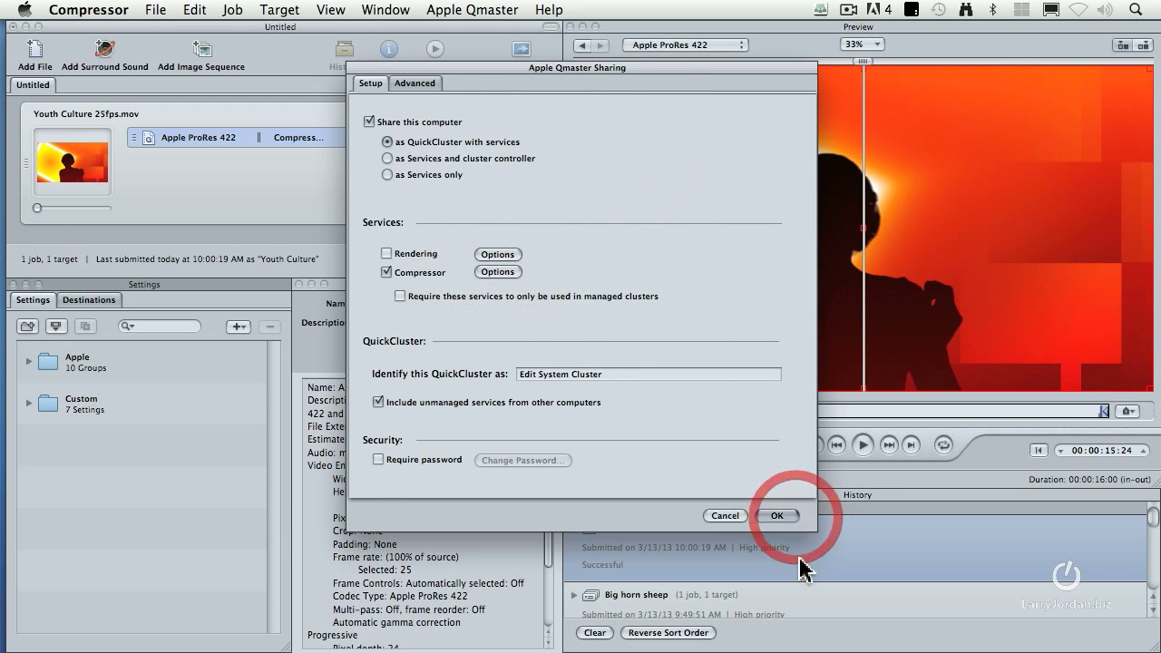
- Resubmit the Youth Culture batch and confirm in Share Monitor it finished in 0:00:10
left_click(517, 257)
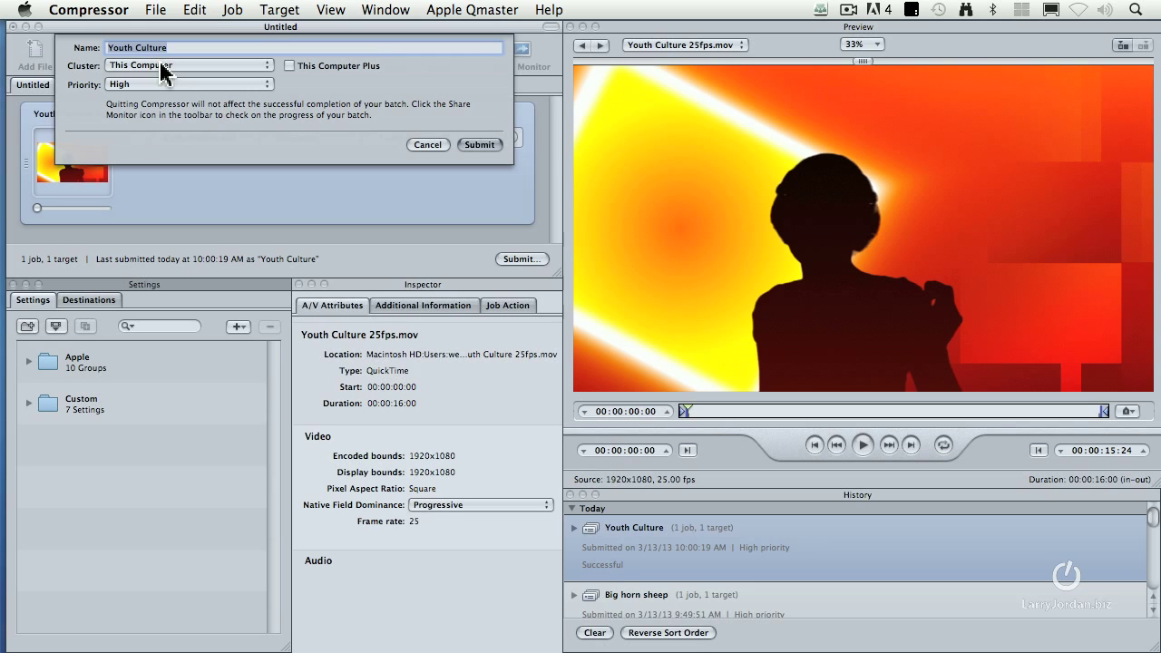
left_click(475, 147)
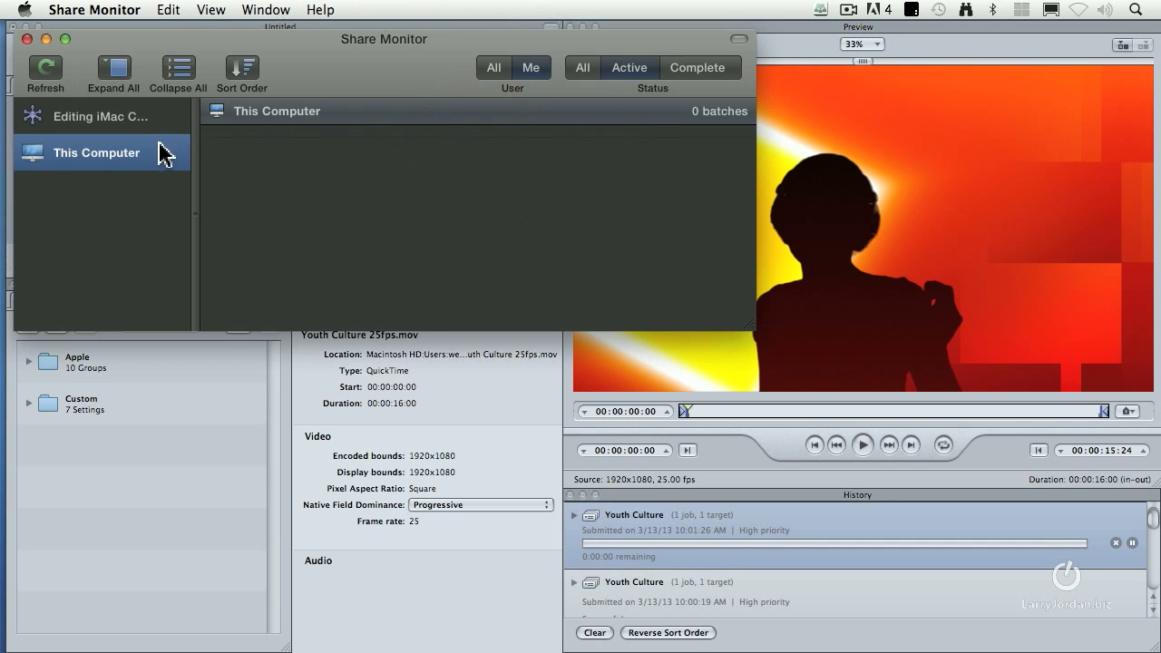
left_click(161, 151)
left_click(626, 73)
left_click(728, 142)
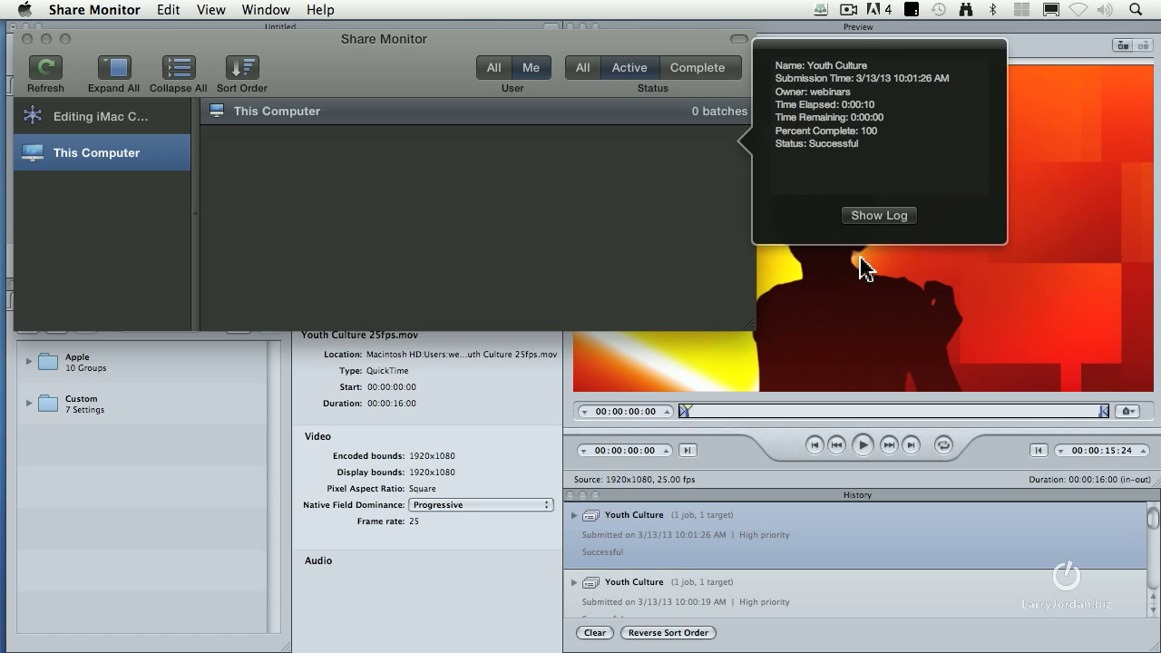
left_click(488, 394)
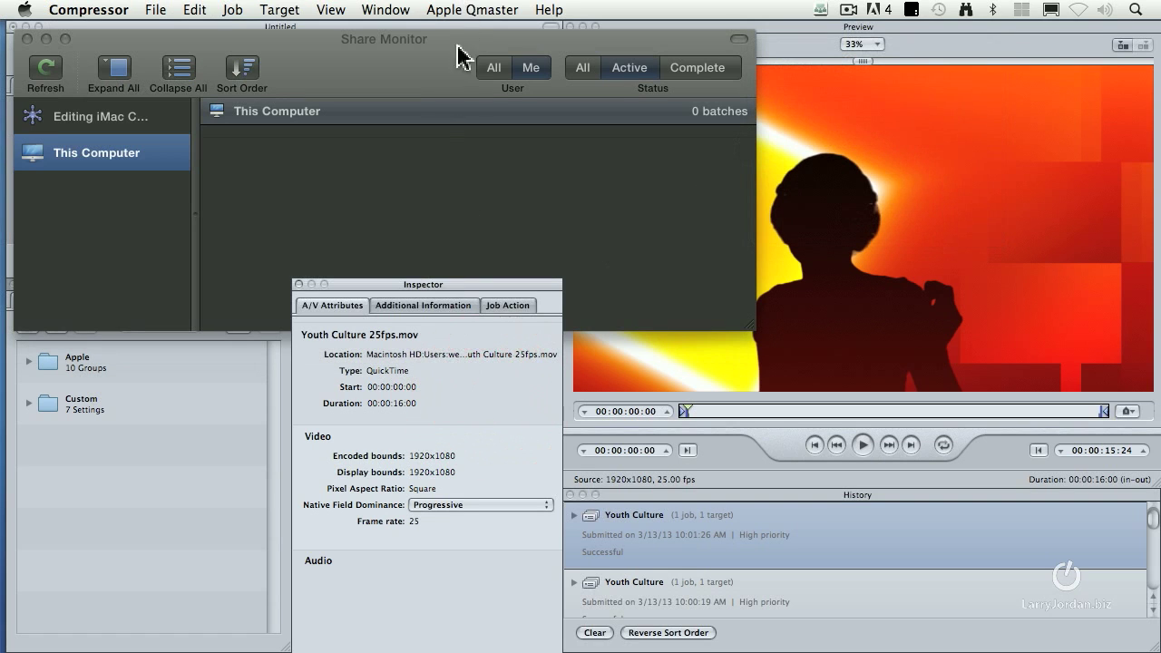
left_click(445, 67)
key("super+h")
left_click(447, 200)
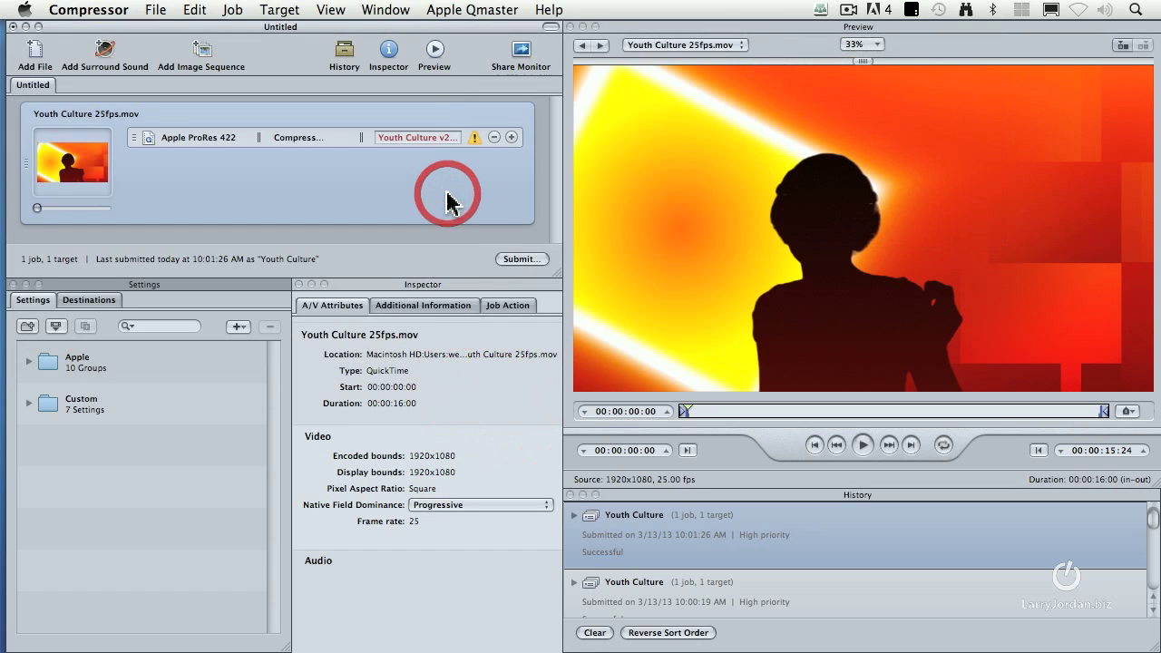